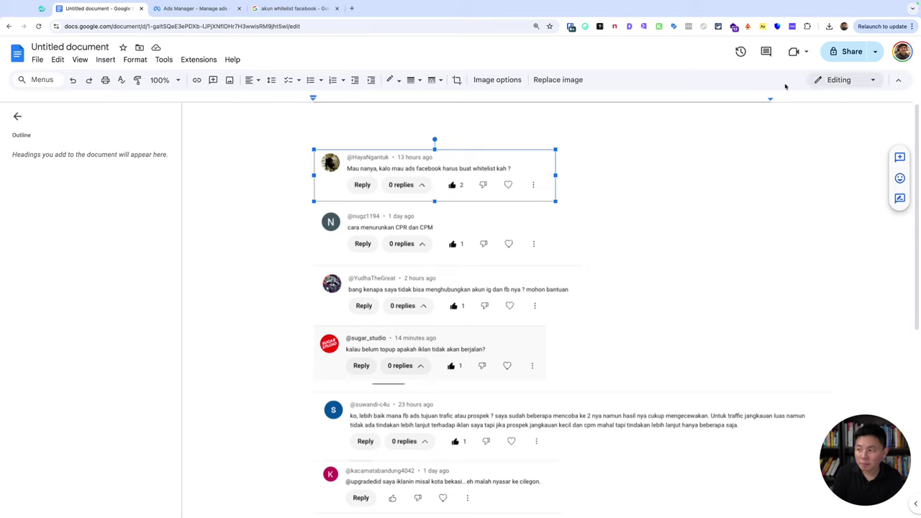
Step: Look through the Google results for "akun whitelist facebook", including the AI Overview and the featured snippet
left_click(281, 10)
scroll(256, 320, "down", 2)
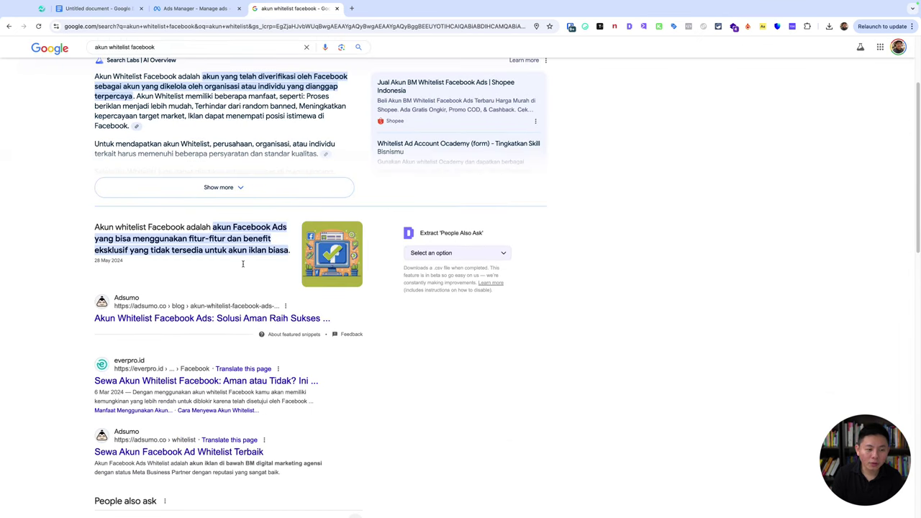
scroll(269, 290, "down", 2)
scroll(269, 290, "up", 3)
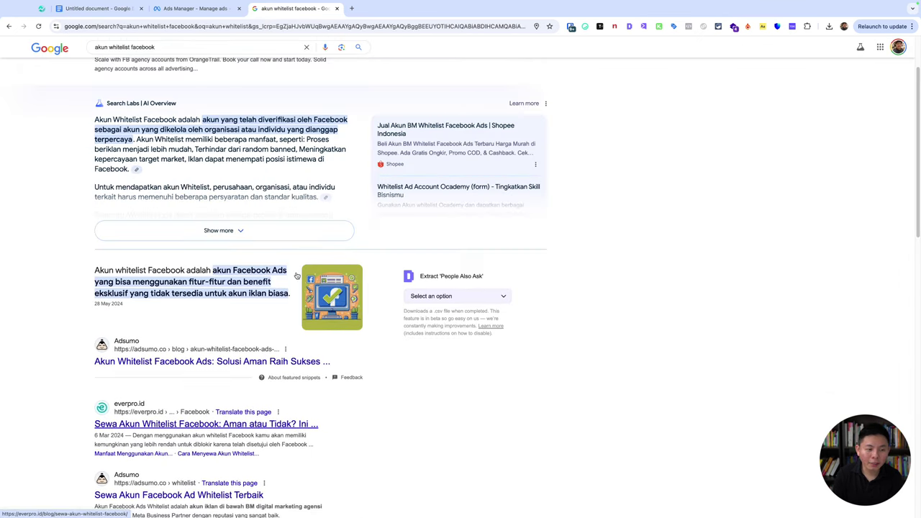
scroll(245, 210, "up", 1)
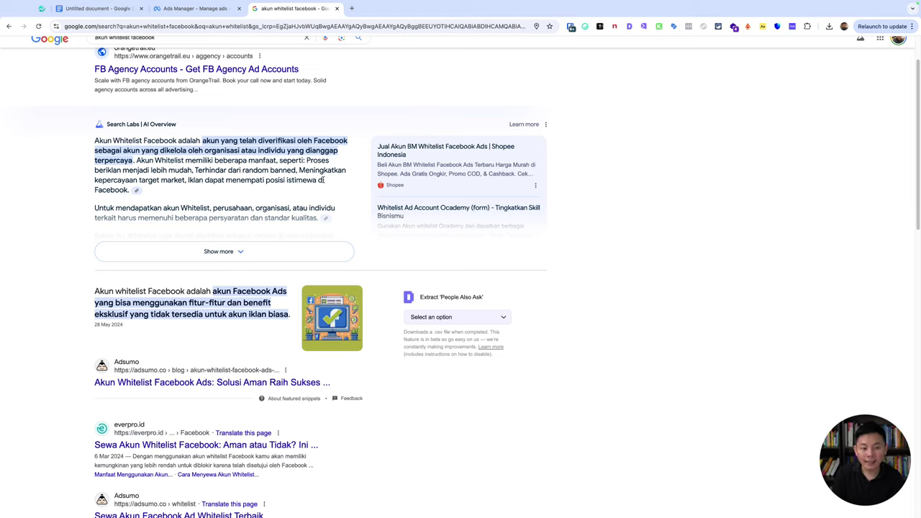
Step: Open the Shopee listing "Jual Akun BM Whitelist Facebook Ads" from the AI Overview sources in a new browser tab and view it
right_click(454, 152)
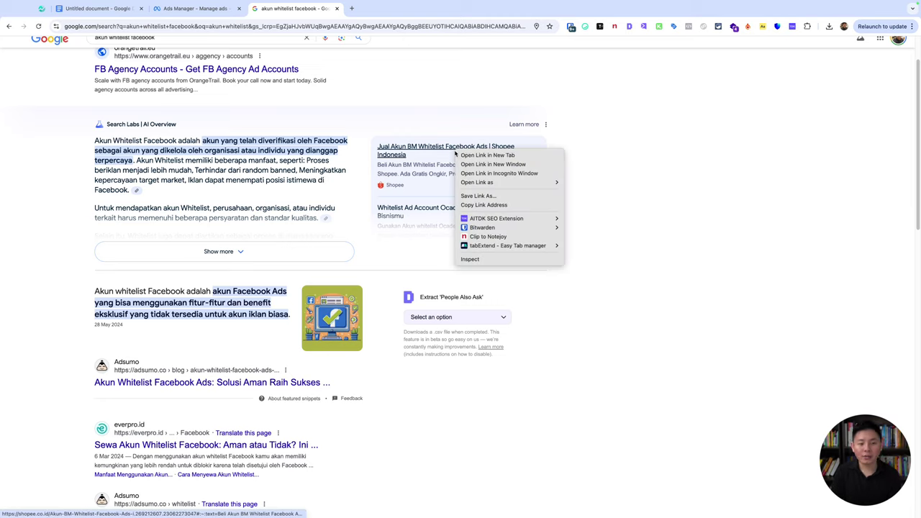
left_click(478, 159)
left_click(363, 9)
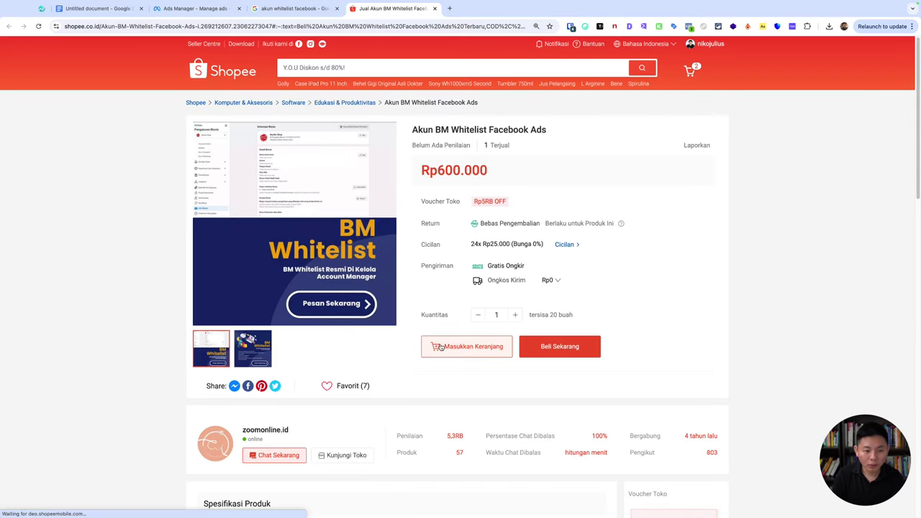
Step: Return to the Google results and look through the remaining listings offering whitelist accounts
left_click(254, 9)
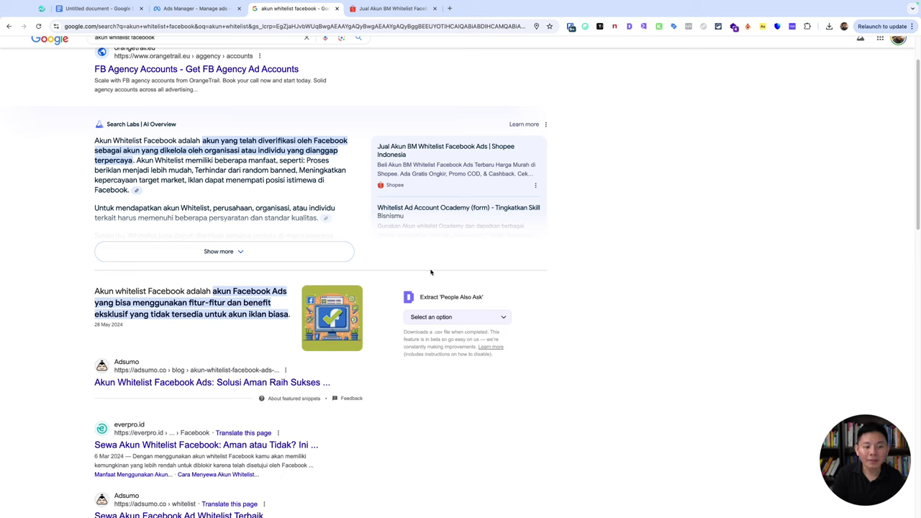
scroll(417, 276, "down", 5)
scroll(386, 265, "down", 2)
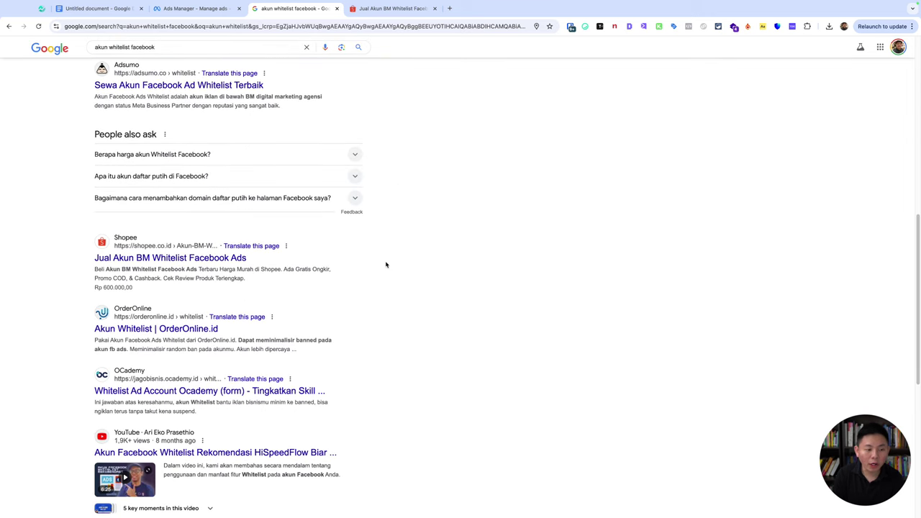
scroll(385, 265, "up", 10)
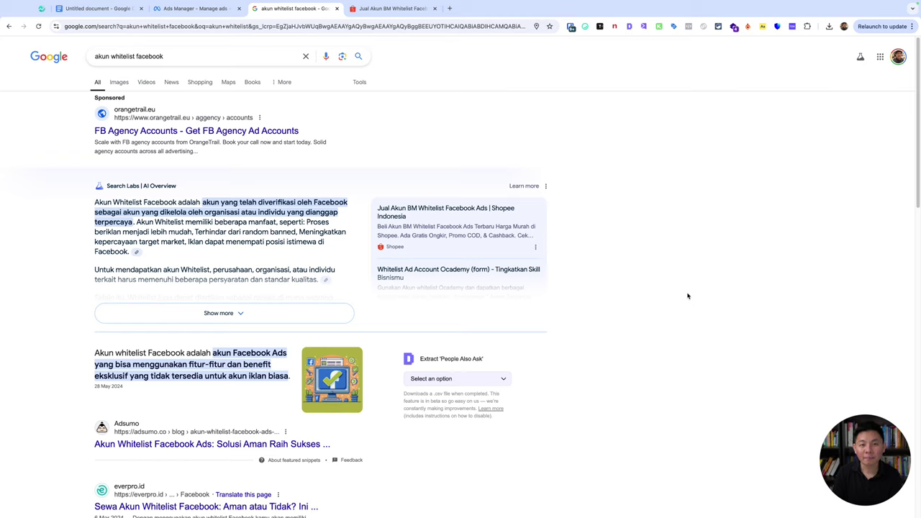
Step: Go back to the Google Docs document of questions and reorder its browser tab to follow Ads Manager
left_click_drag(97, 18, 173, 24)
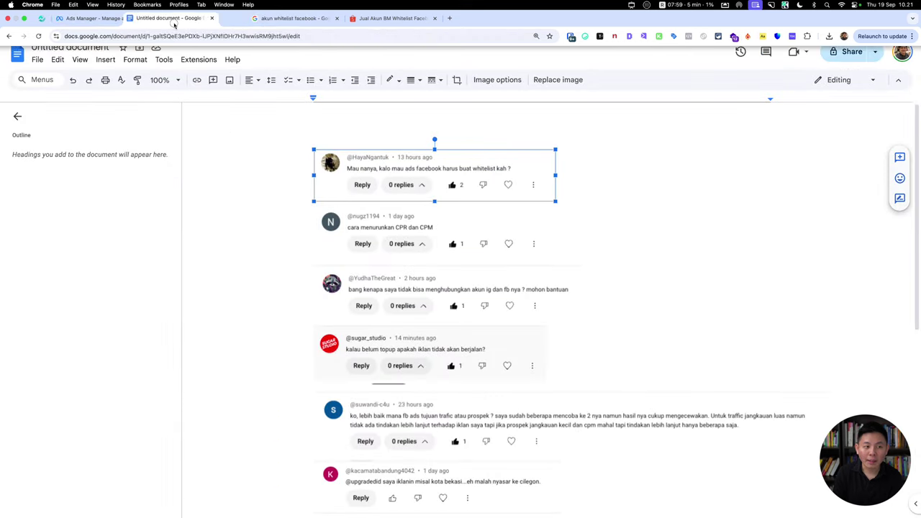
key("Down")
left_click(536, 173)
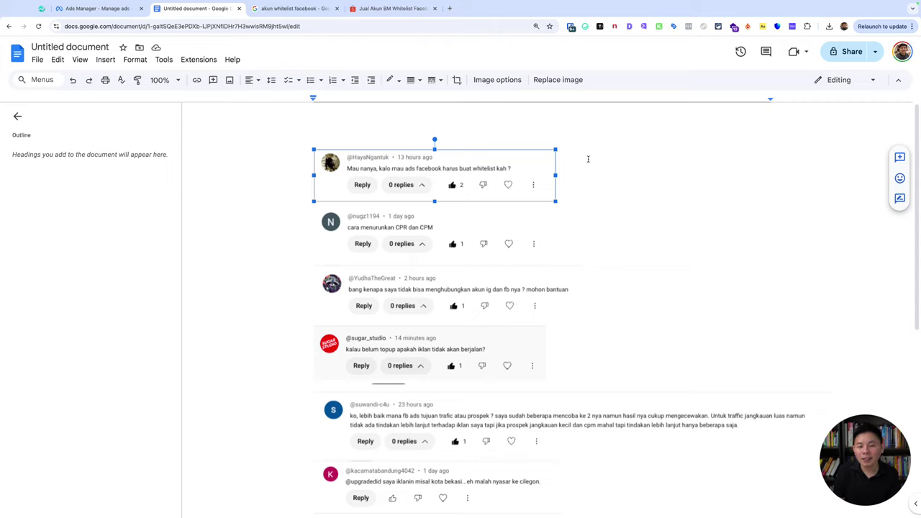
Step: Draw a red annotation line under the end of the whitelist question and extend it past the comment, and clear it
left_click(555, 135)
key("ctrl+shift+a")
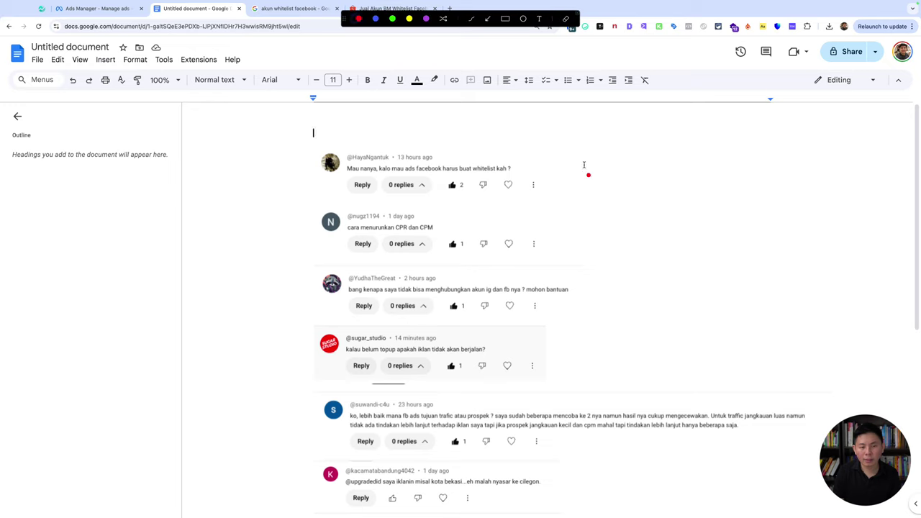
left_click_drag(617, 170, 495, 174)
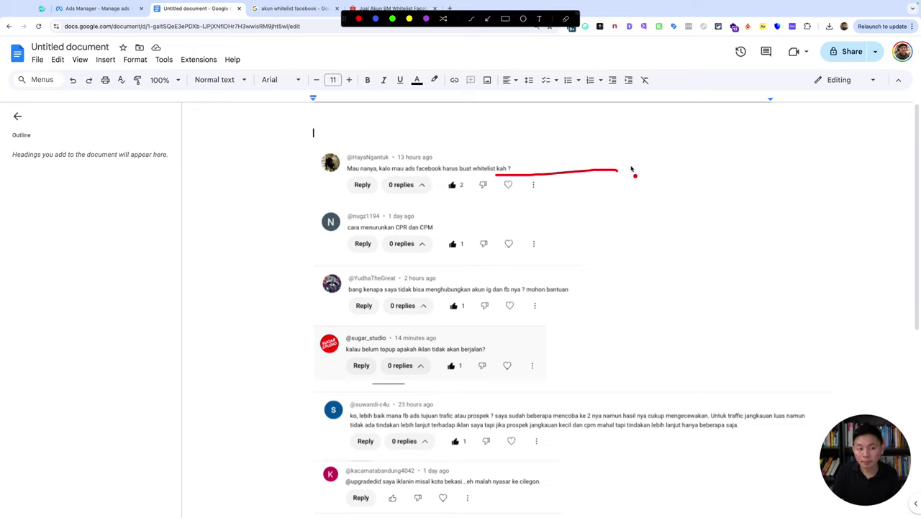
key("ctrl+shift+a")
Step: Underline the comment about lowering CPR and CPM with a red annotation stroke, and clear it
scroll(372, 194, "down", 2)
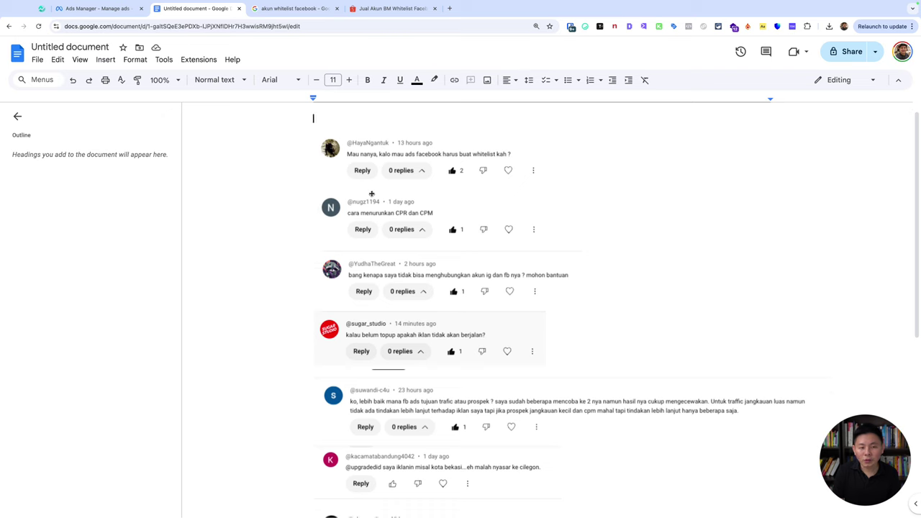
key("ctrl+shift+a")
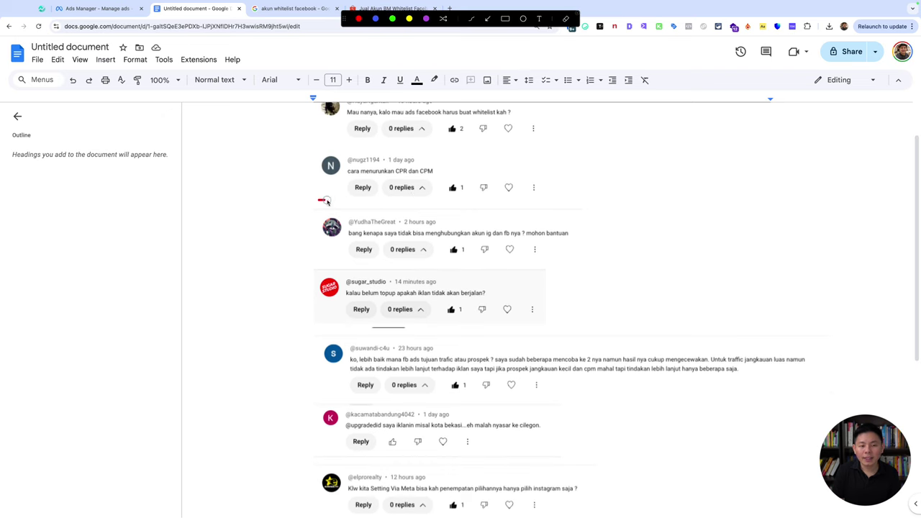
left_click_drag(318, 200, 416, 194)
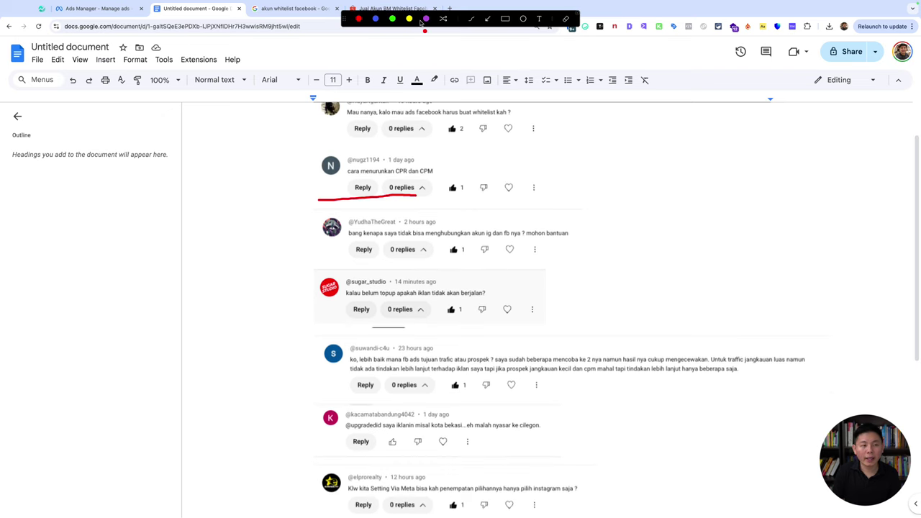
key("ctrl+shift+a")
Step: Switch to Ads Manager and set the campaigns report's date range to Last 7 days
left_click(124, 8)
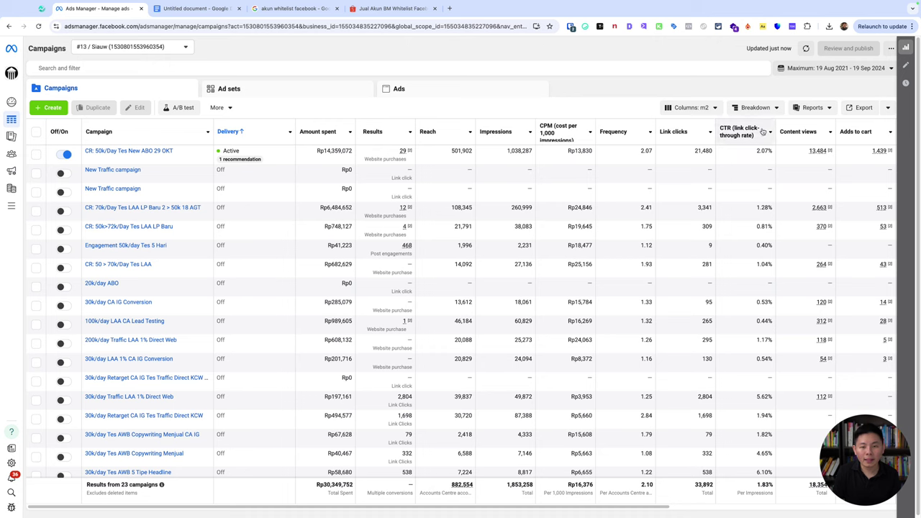
left_click(691, 108)
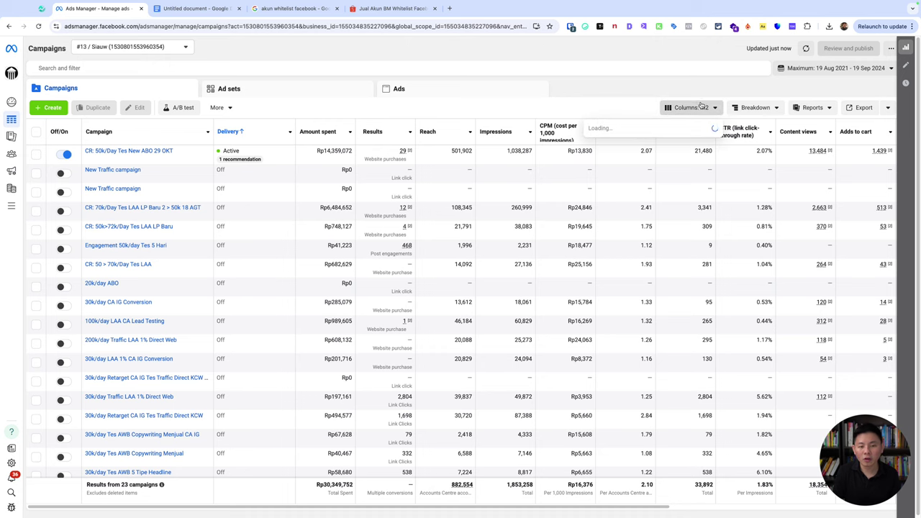
left_click(585, 157)
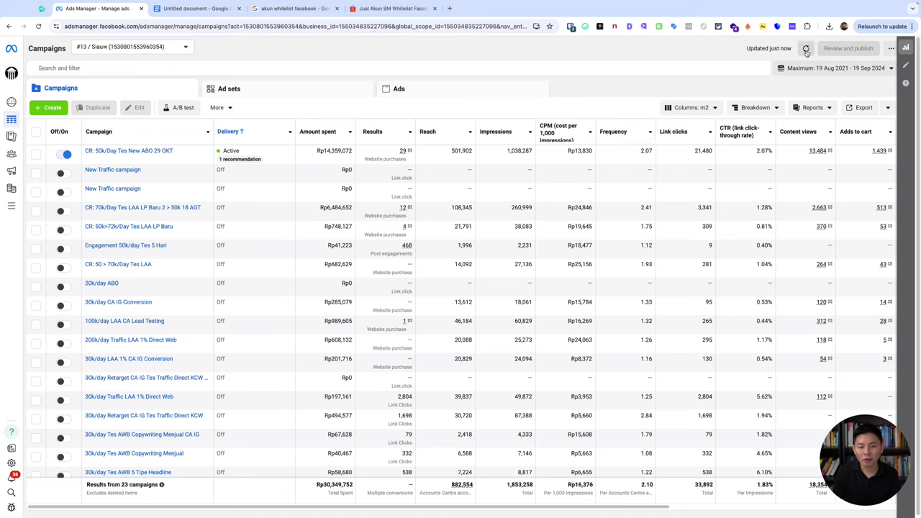
left_click(836, 68)
left_click(668, 121)
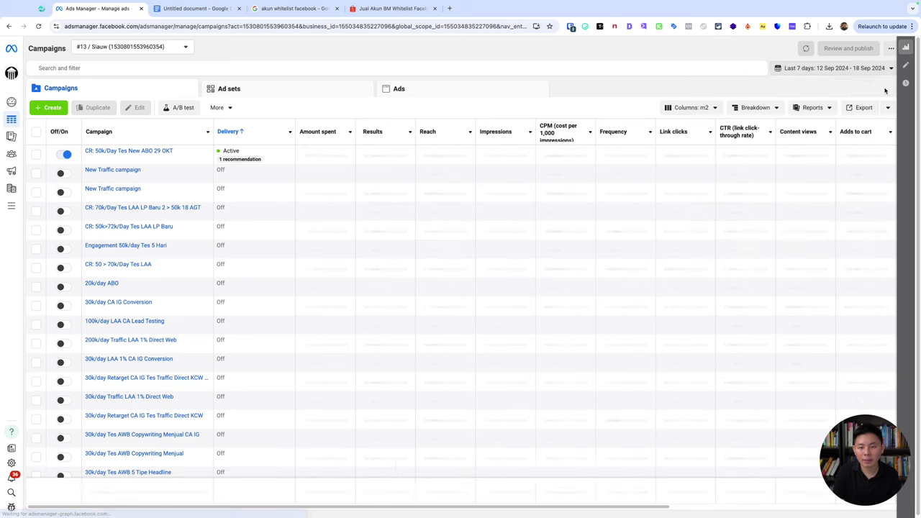
Step: Turn on date comparison for the last 7 days against the previous period and update the report
left_click(863, 71)
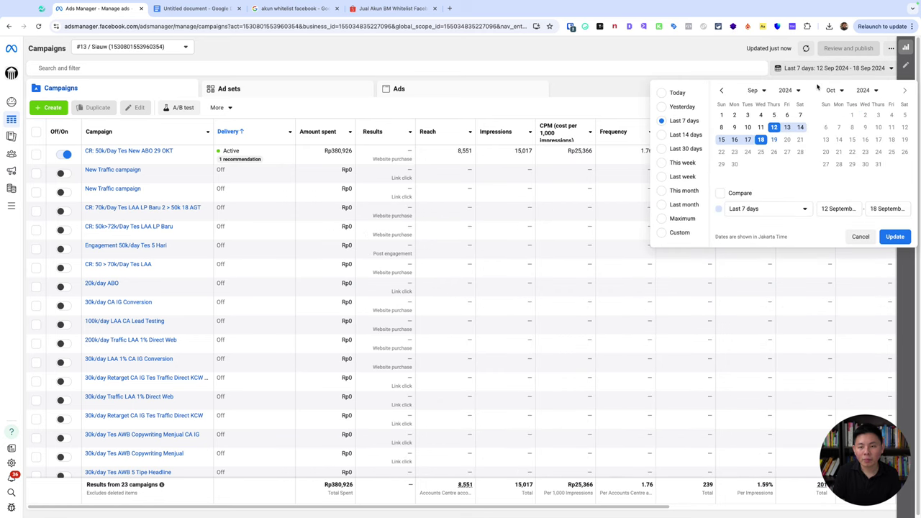
left_click(736, 194)
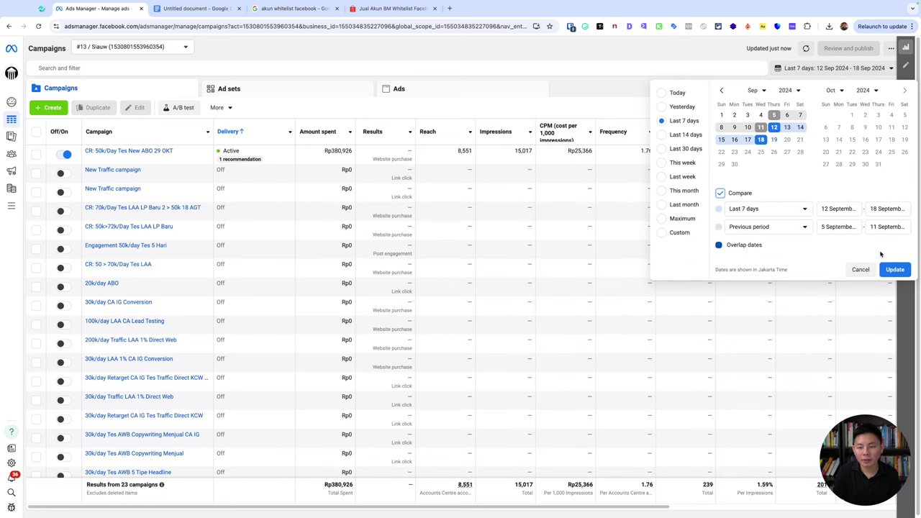
left_click(894, 269)
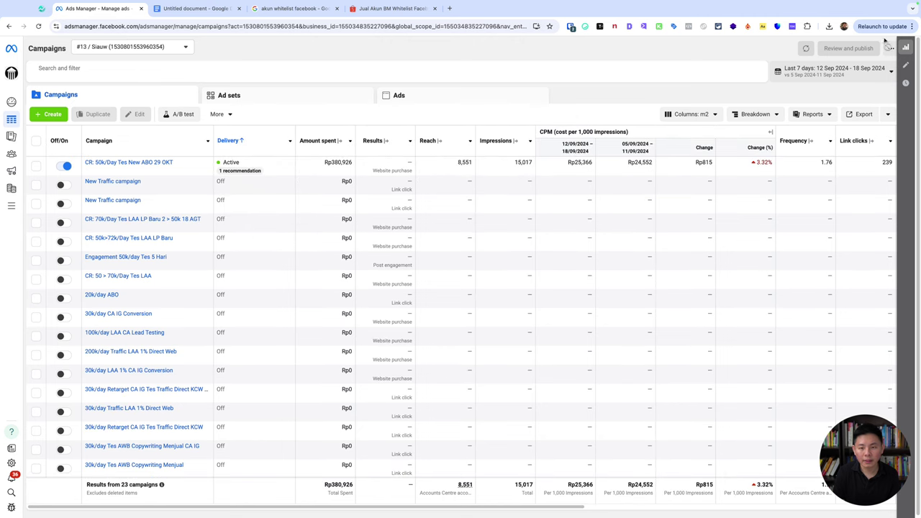
Step: Enlarge the page zoom by two levels and bring the campaigns table's CPM comparison columns into view
left_click(912, 26)
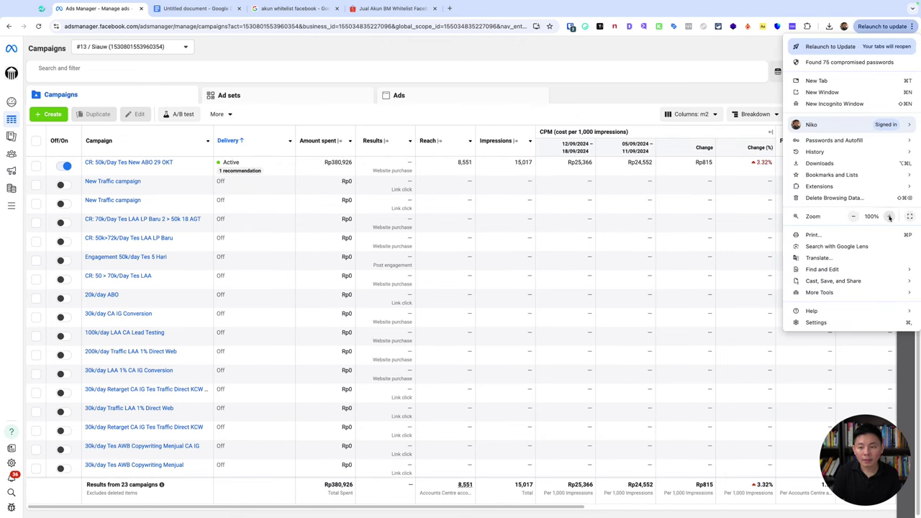
left_click(888, 216)
left_click(888, 216)
left_click(683, 331)
left_click_drag(497, 507, 640, 507)
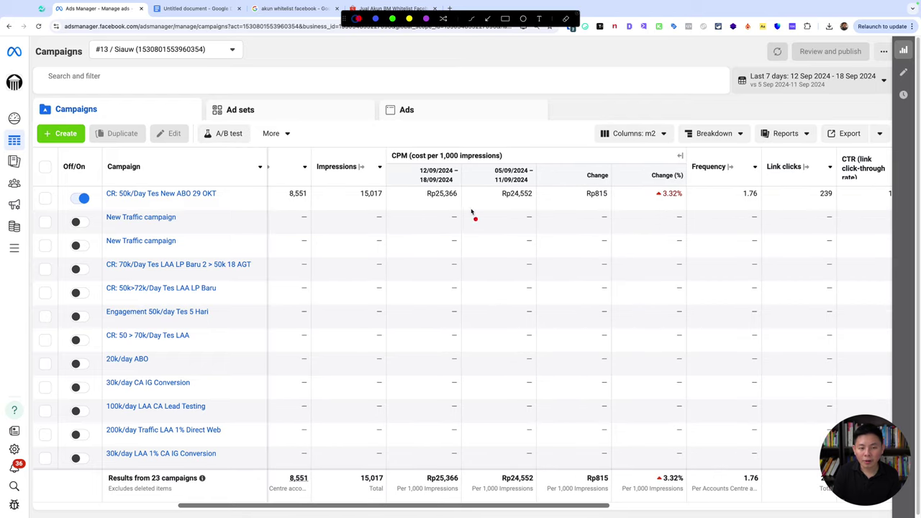
Step: Underline the active campaign's CPM values for both periods with red annotation strokes, and clear them
left_click_drag(505, 209, 545, 209)
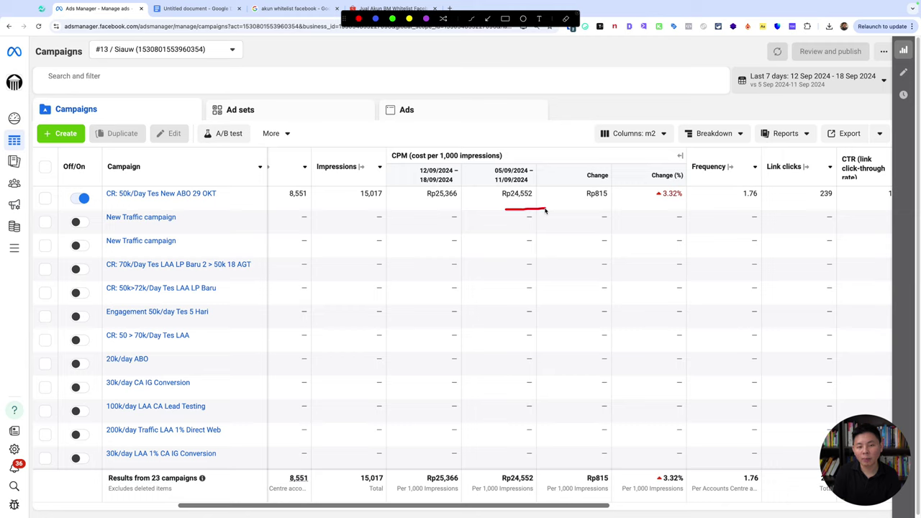
left_click_drag(408, 208, 462, 208)
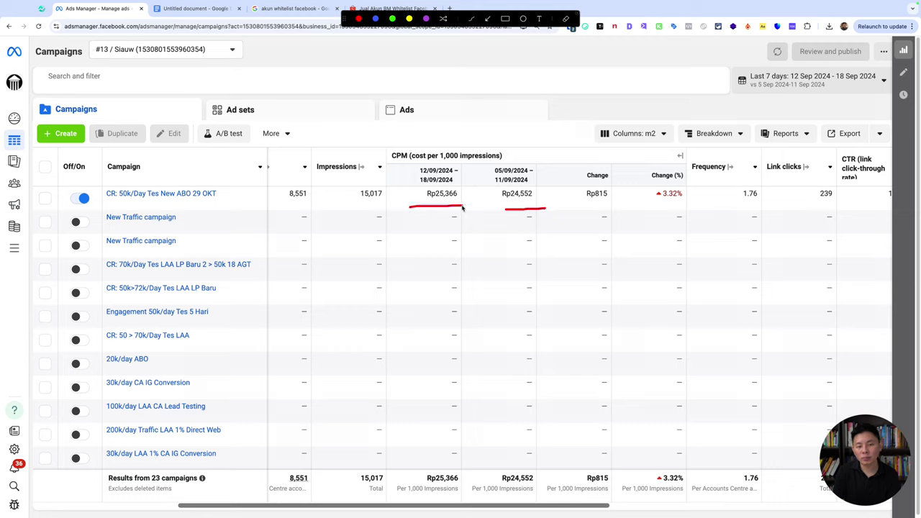
key("Escape")
Step: Expand the Impressions and Amount spent columns into period comparisons, reloading the campaigns page
left_click(361, 166)
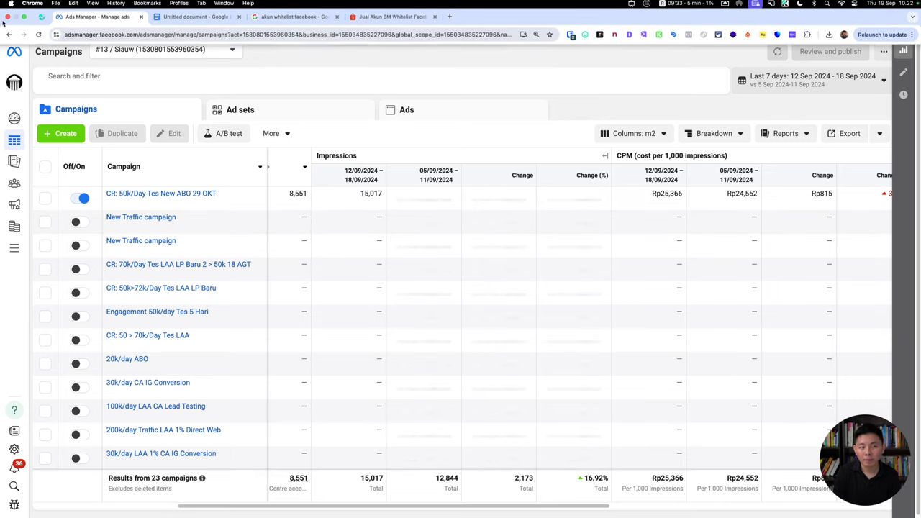
left_click(39, 36)
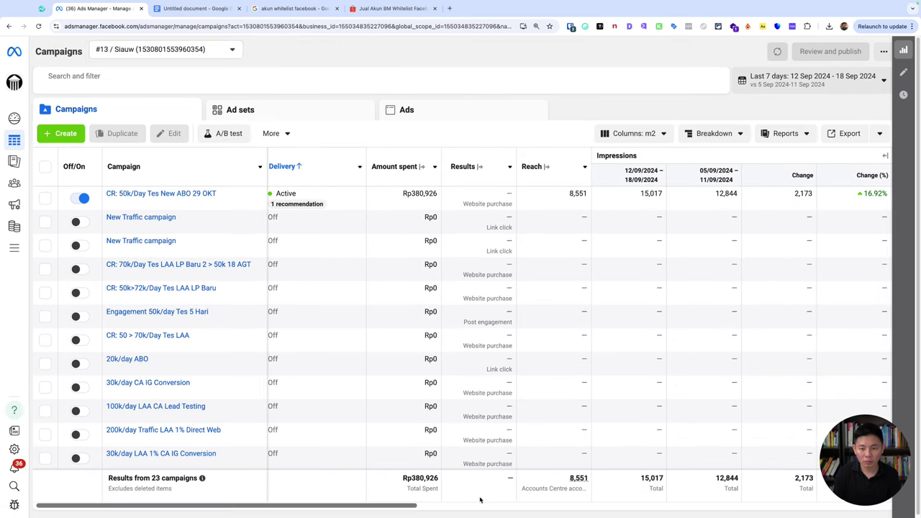
left_click_drag(365, 508, 535, 514)
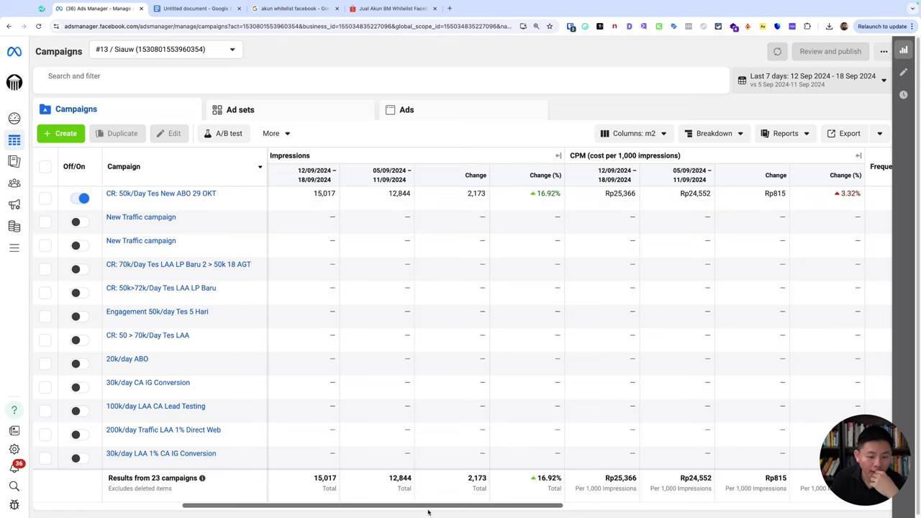
left_click_drag(315, 505, 162, 503)
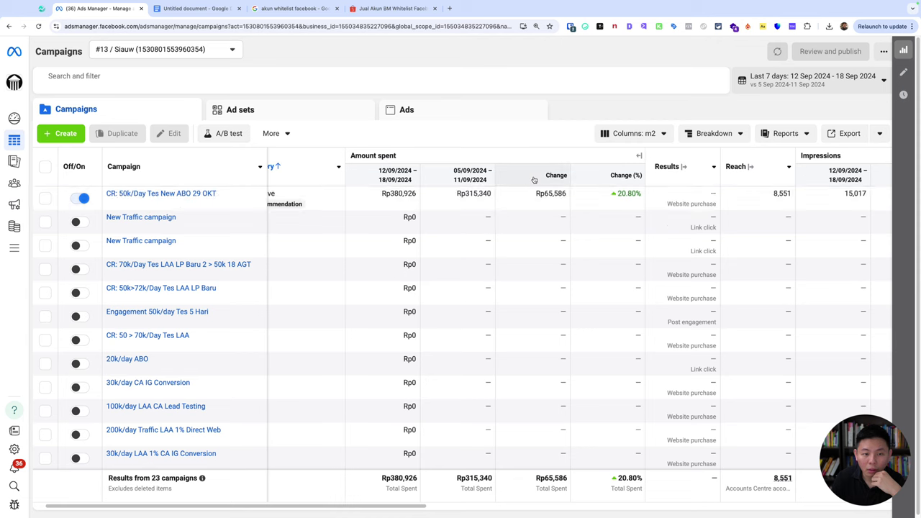
Step: Compare the active campaign's changes in amount spent, impressions and CPM between the two periods
left_click_drag(384, 509, 628, 510)
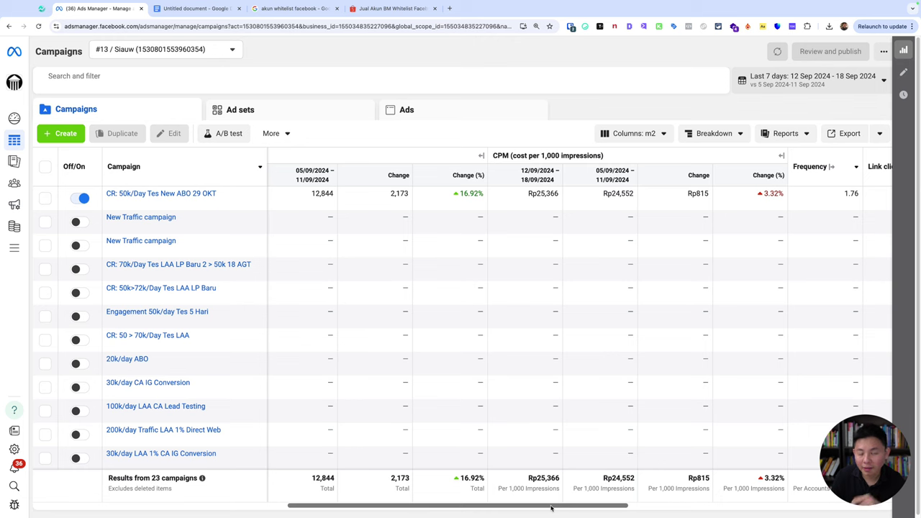
left_click_drag(551, 507, 285, 508)
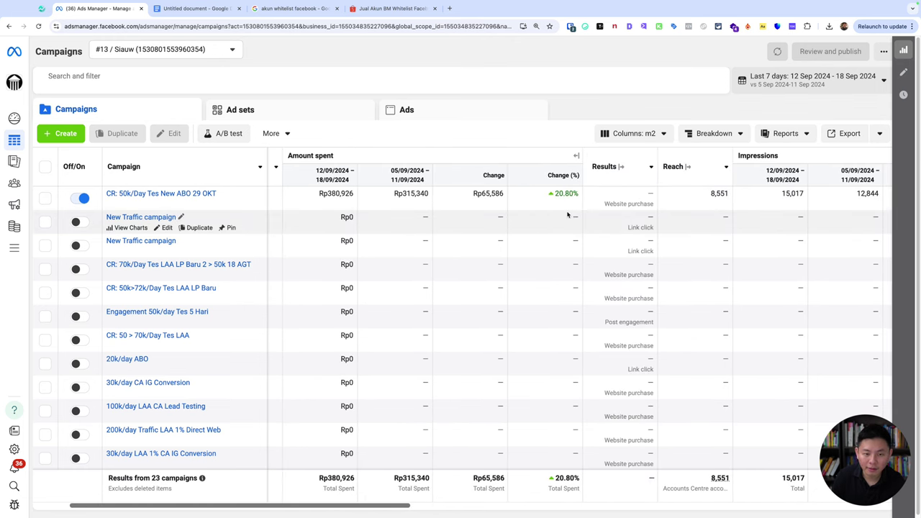
left_click_drag(389, 509, 426, 509)
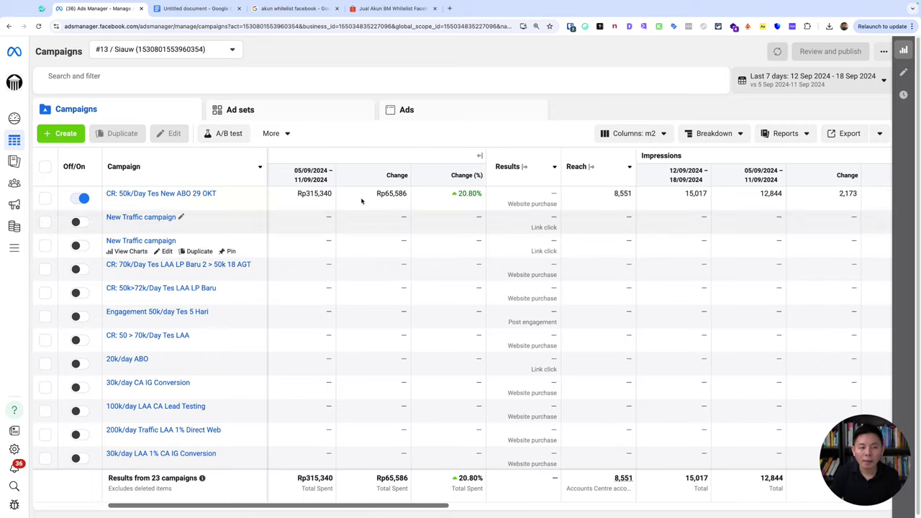
Step: Go to the ad sets and open the "IDN 22-65+ Copywriting, Digital Marketing" ad set for editing
left_click(268, 115)
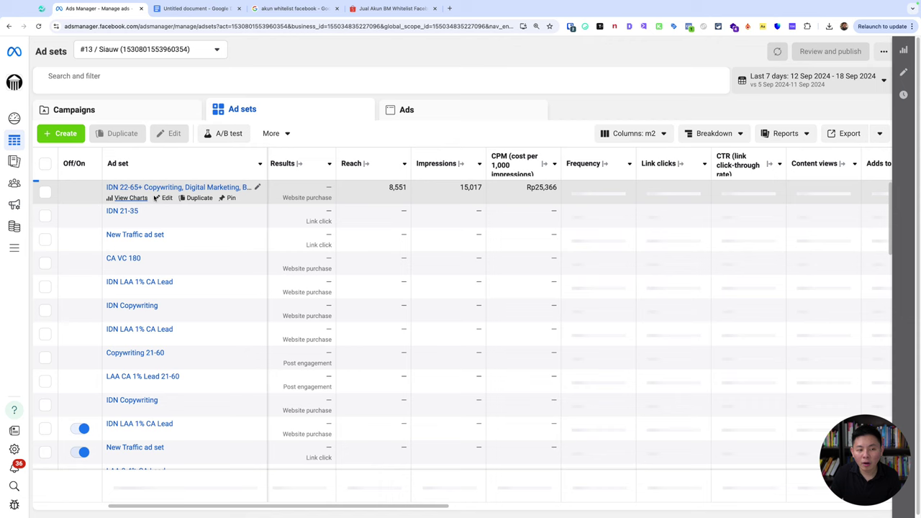
left_click(165, 198)
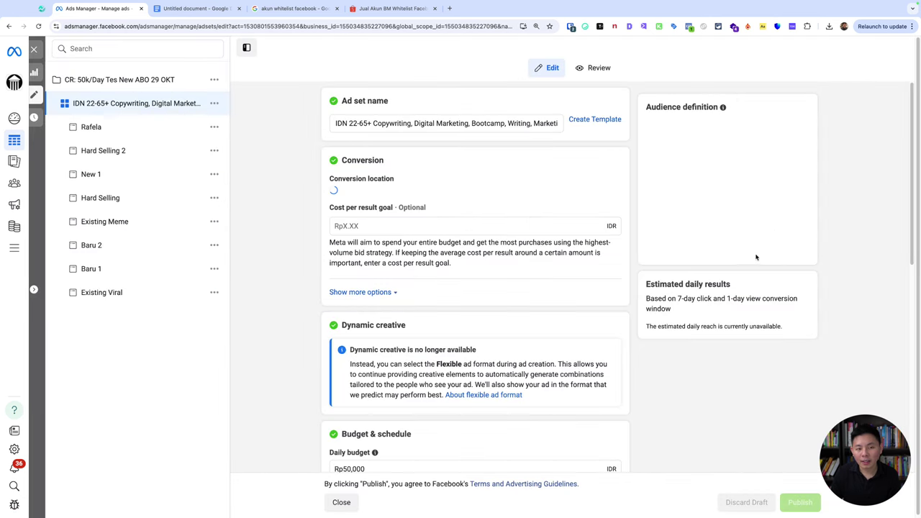
Step: Mark the Audience definition section with a red line and the handwritten note "<100.000", clear the annotations and leave the ad set editor
scroll(734, 187, "down", 2)
key("super+shift+a")
mouse_move(683, 193)
left_mouse_down()
mouse_move(795, 190)
mouse_move(805, 179)
mouse_move(826, 183)
mouse_move(831, 171)
mouse_move(890, 173)
left_mouse_up()
left_click(857, 177)
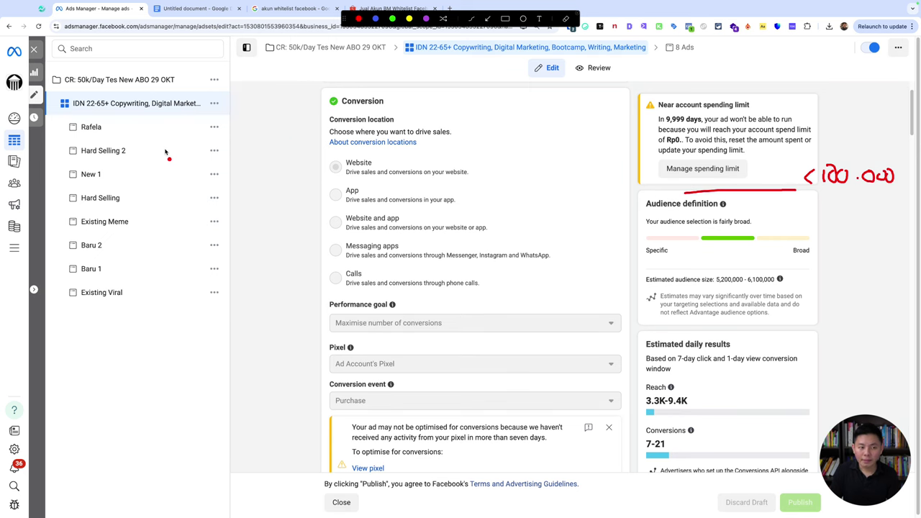
key("Escape")
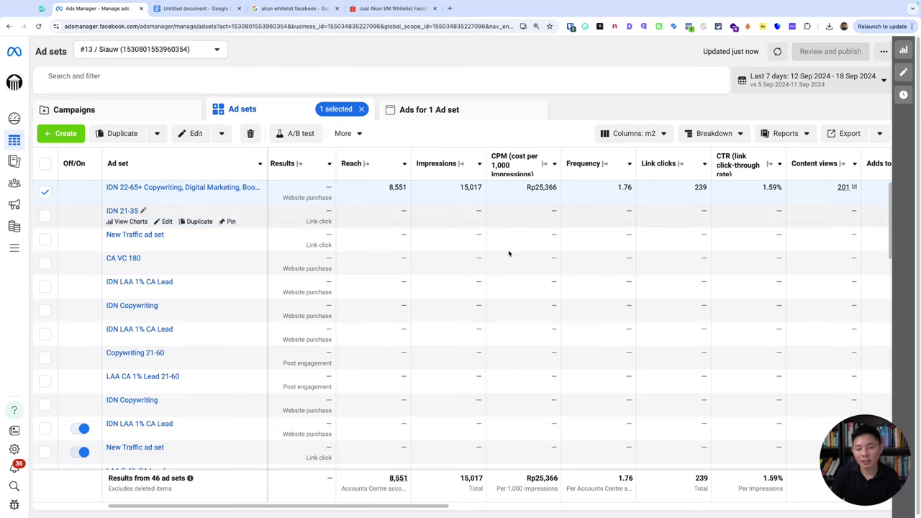
Step: Draw a red annotation circle over the middle of the ad sets table and write "Hijab" inside it in enlarged text
key("super+shift+a")
mouse_move(527, 238)
left_mouse_down()
mouse_move(469, 245)
mouse_move(488, 370)
mouse_move(596, 351)
mouse_move(586, 260)
mouse_move(514, 234)
left_mouse_up()
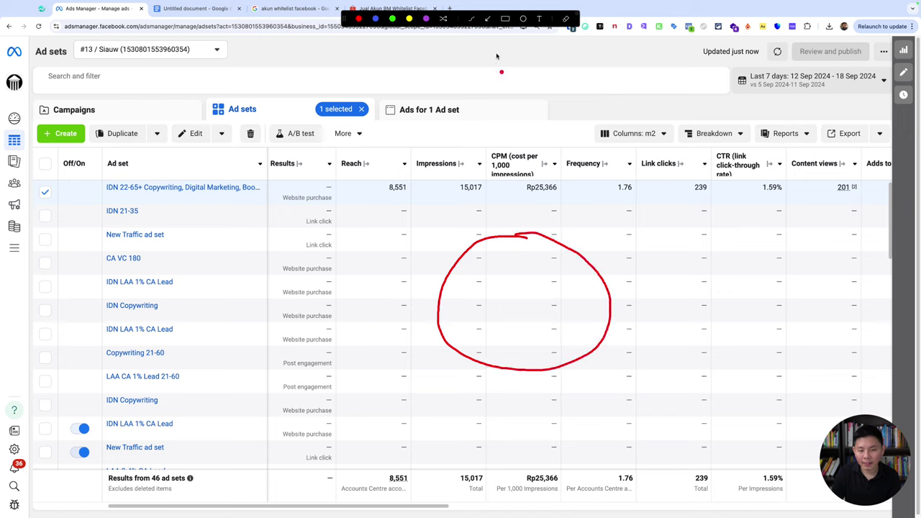
left_click(538, 20)
left_click(465, 293)
type("H")
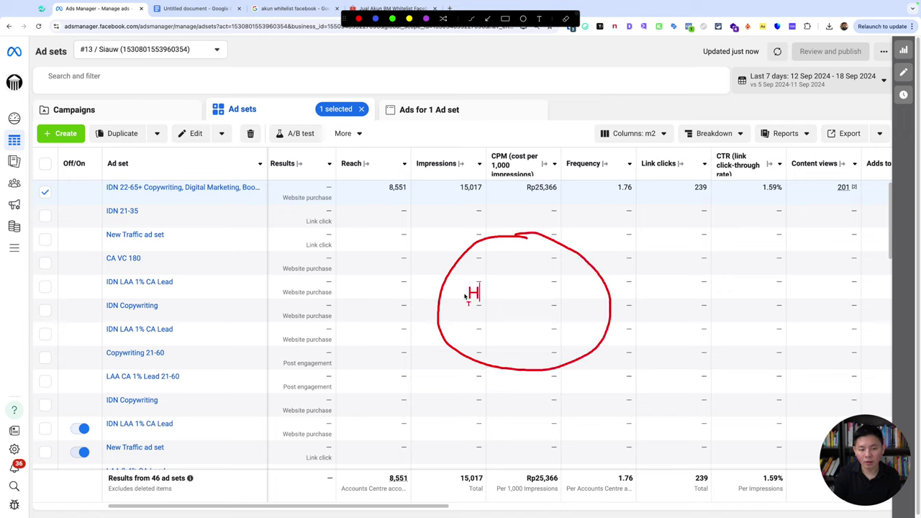
type("ijab")
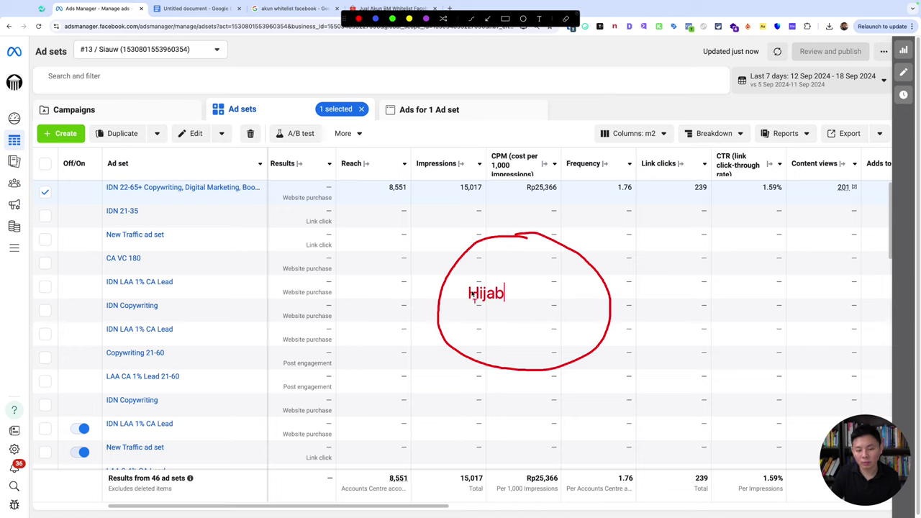
scroll(478, 295, "up", 5)
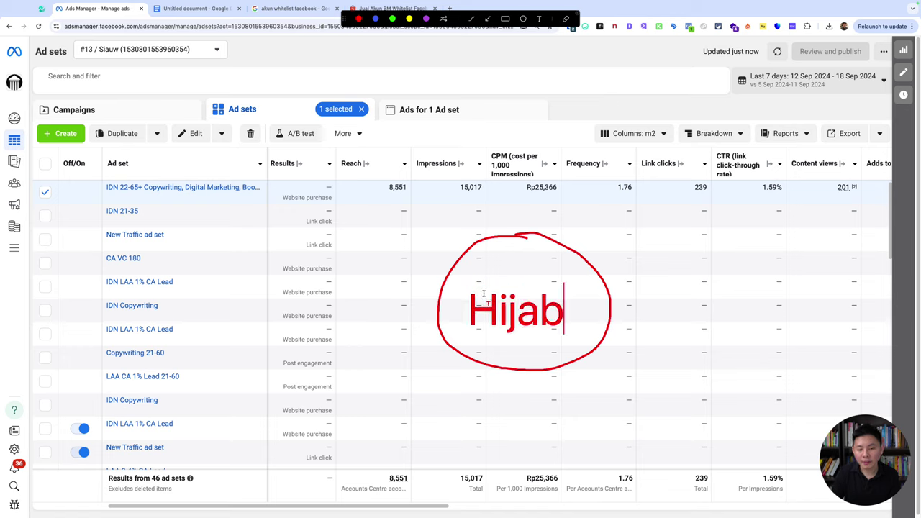
scroll(515, 326, "up", 1)
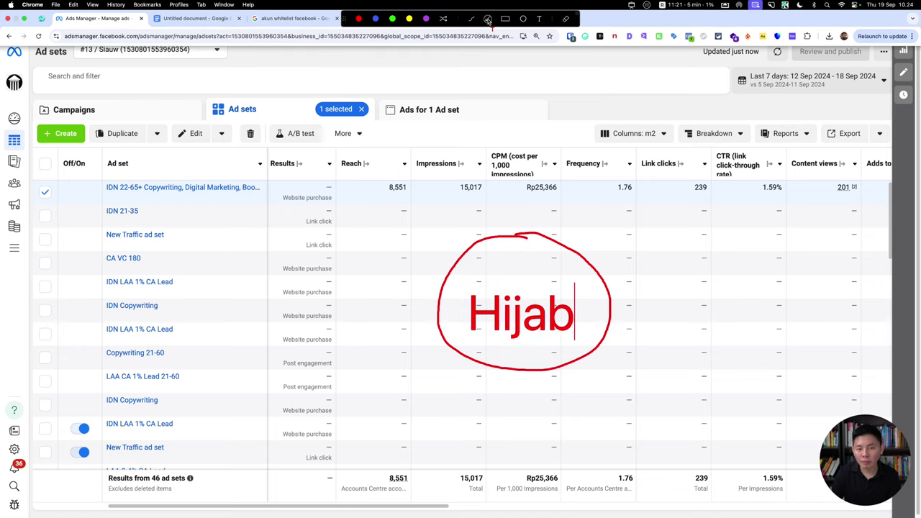
Step: Draw six red arrows pointing into the "Hijab" circle from all around, and clear the drawing
left_click_drag(564, 210, 542, 255)
left_click_drag(654, 219, 578, 276)
left_click_drag(624, 340, 591, 327)
left_click_drag(518, 425, 523, 326)
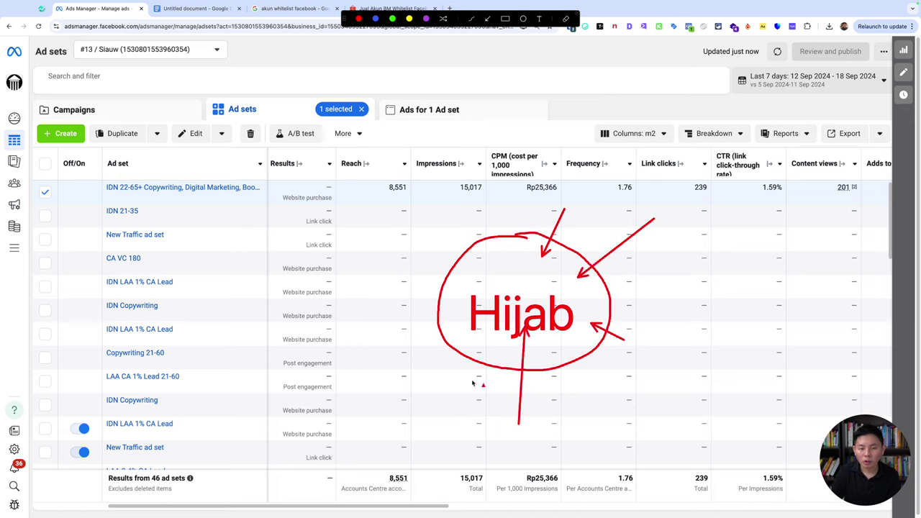
left_click_drag(397, 392, 479, 348)
left_click_drag(390, 332, 449, 316)
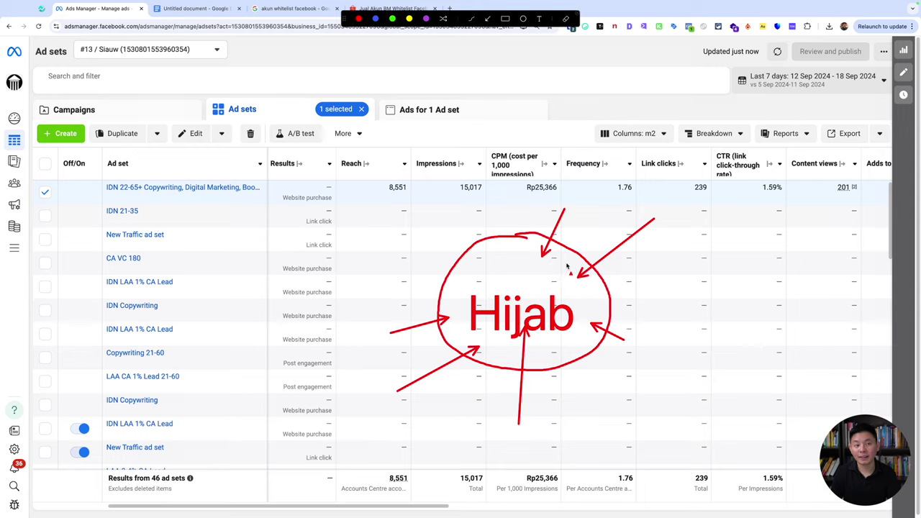
key("Escape")
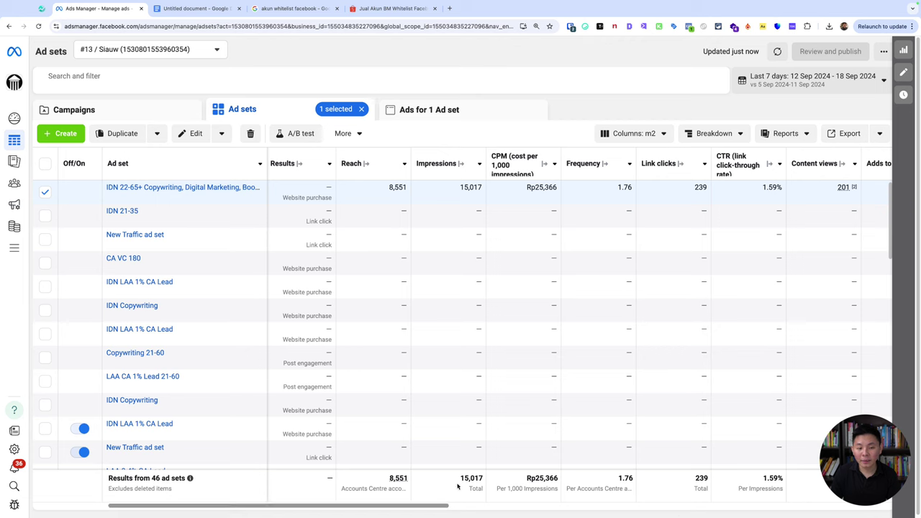
Step: Bring up the purchase columns and set the date range to Last 30 days with the period comparison turned off
left_click_drag(393, 507, 776, 508)
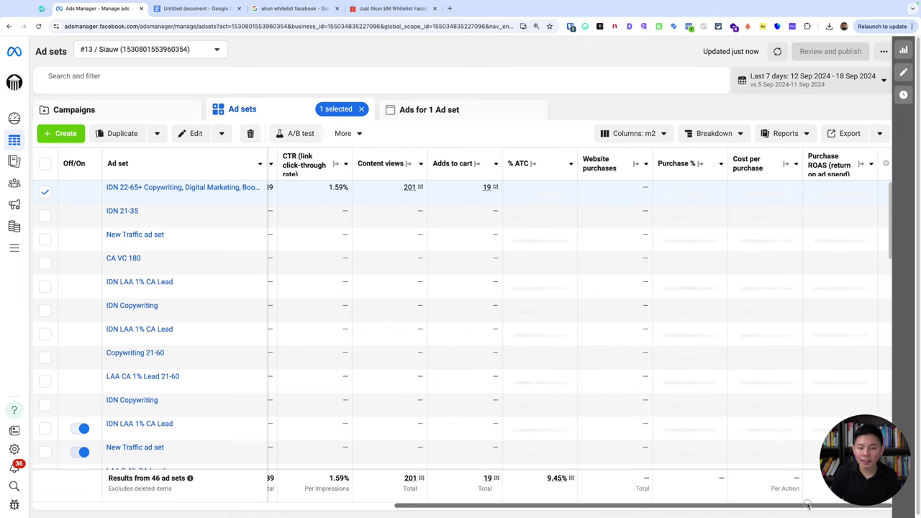
left_click(804, 76)
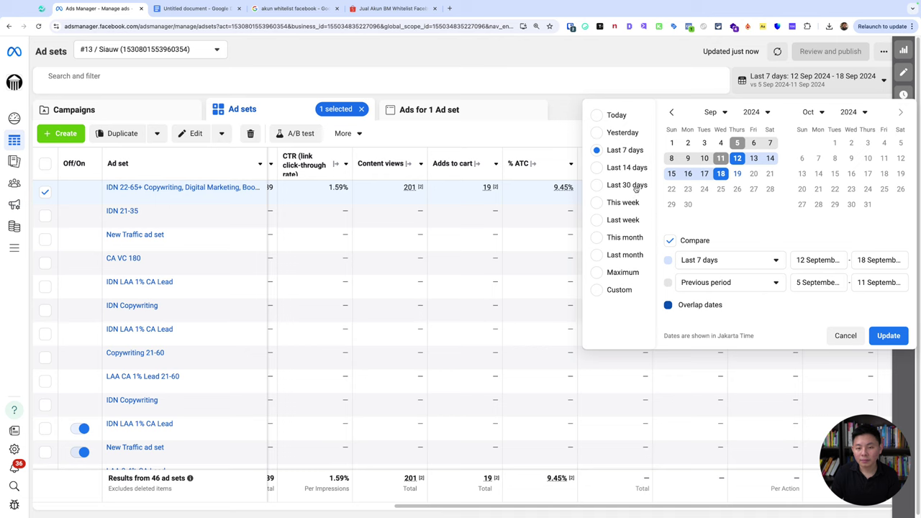
left_click(635, 185)
left_click(669, 241)
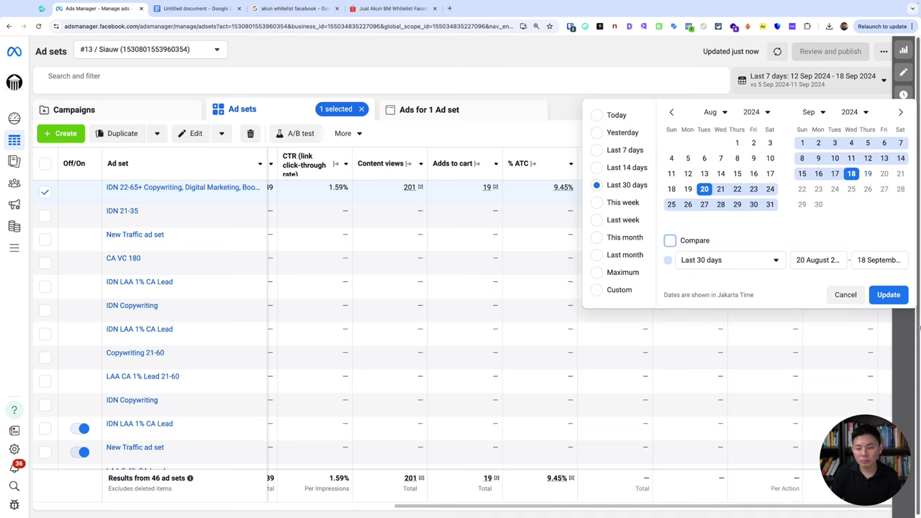
left_click(887, 294)
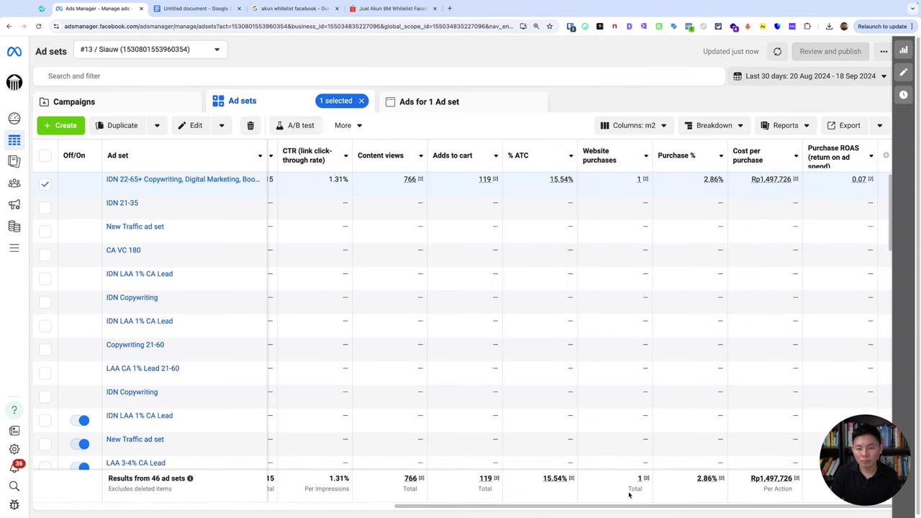
Step: Review the selected ad set's metrics from link clicks to cost per purchase, underline them in red, and clear the annotations
scroll(714, 504, "left", 6)
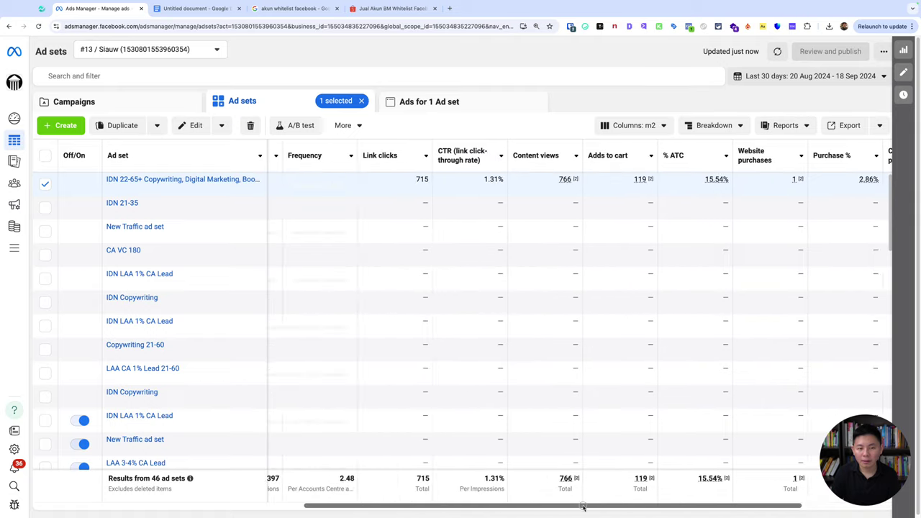
scroll(609, 499, "right", 3)
scroll(609, 499, "left", 1)
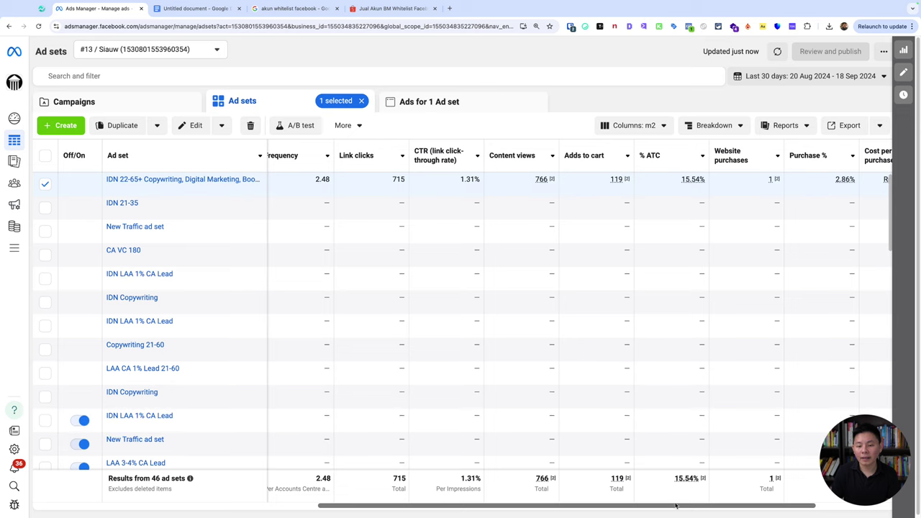
left_click_drag(673, 507, 749, 507)
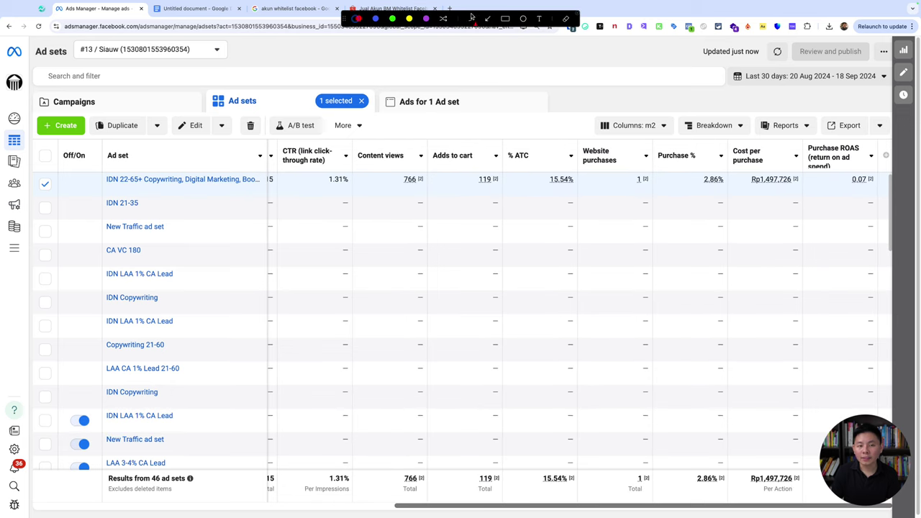
left_click_drag(331, 195, 809, 207)
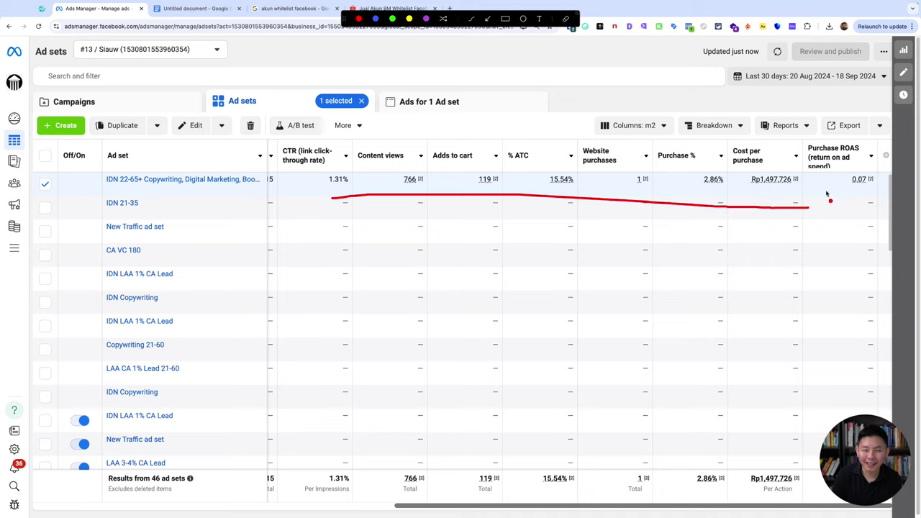
left_click_drag(743, 190, 794, 186)
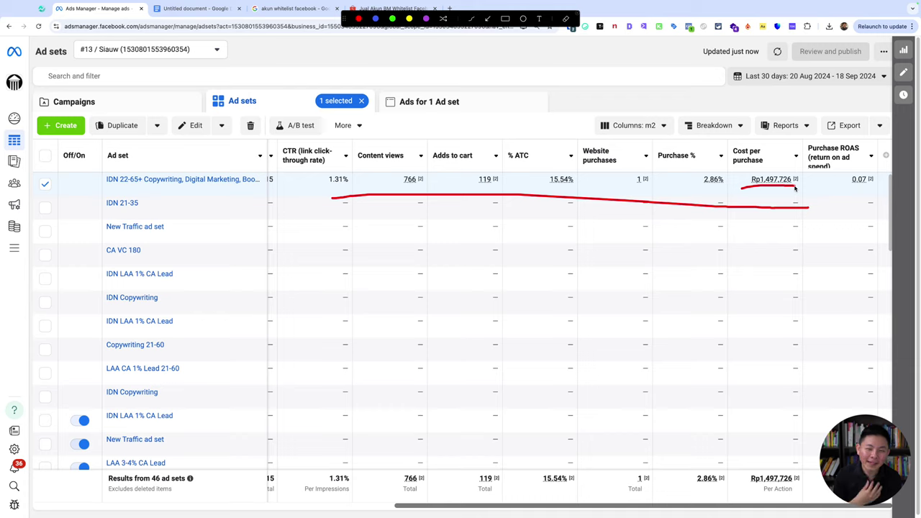
left_click(784, 188)
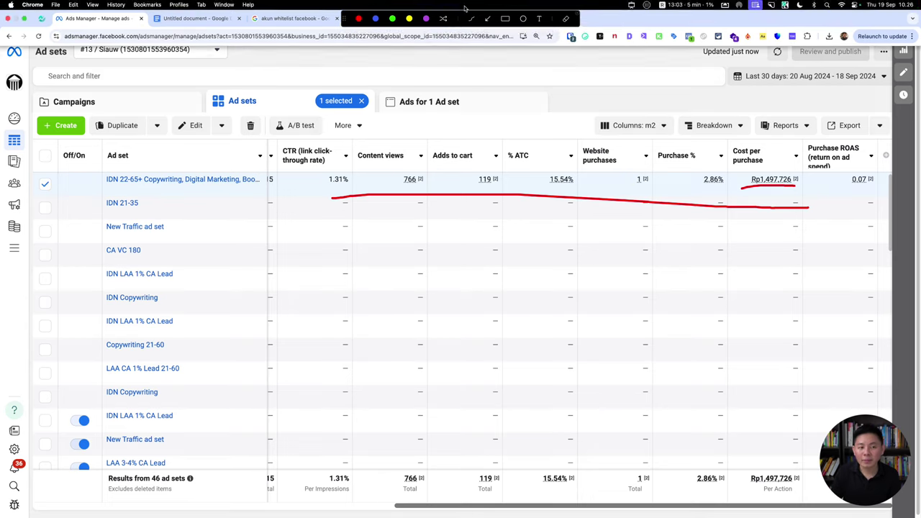
key("Escape")
Step: Switch to the Google Docs question list, underline the question about connecting Instagram and Facebook accounts in red, and clear the annotation
left_click(194, 17)
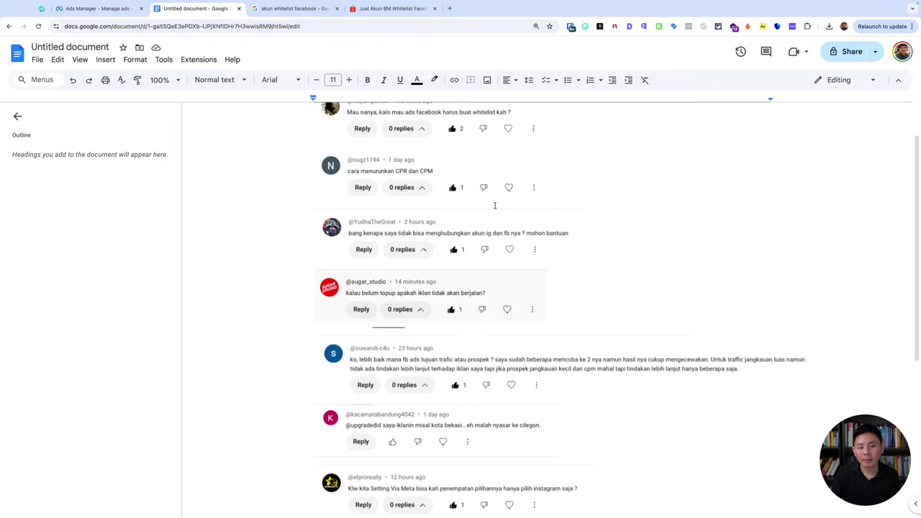
scroll(563, 201, "down", 3)
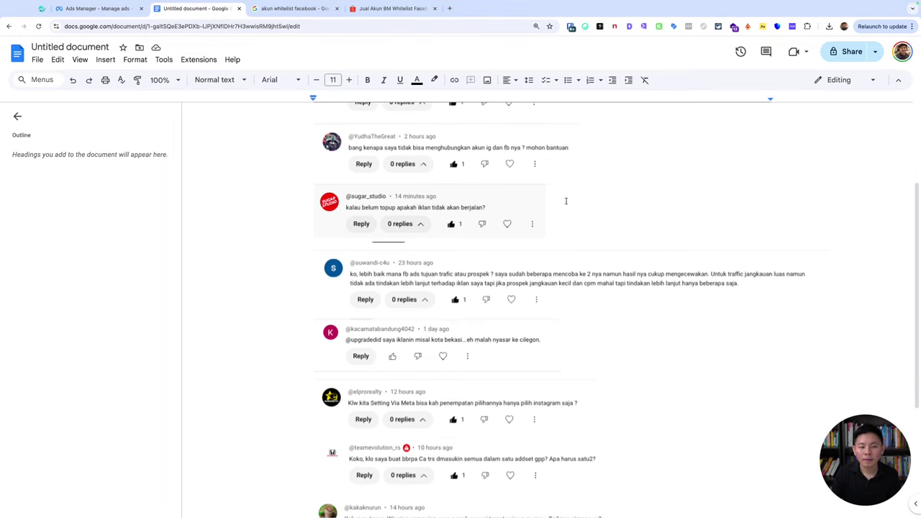
key("ctrl+alt+super+a")
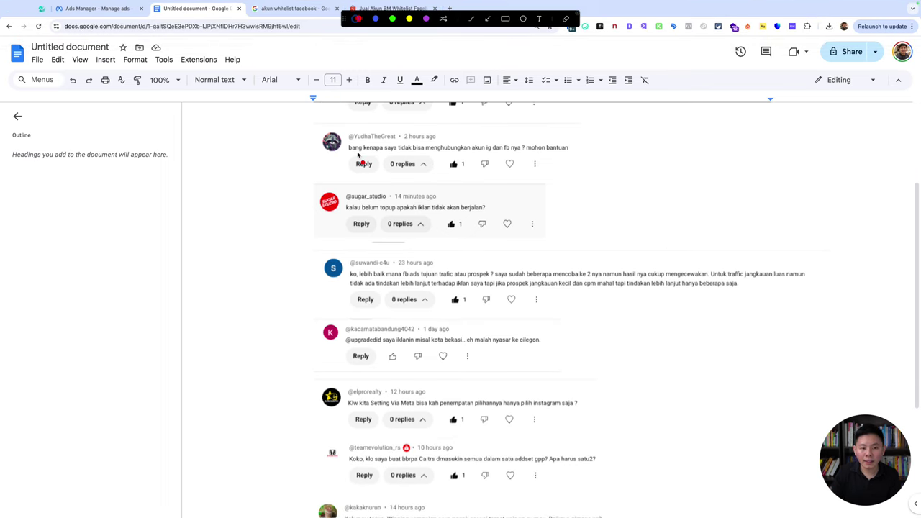
left_click_drag(341, 164, 660, 165)
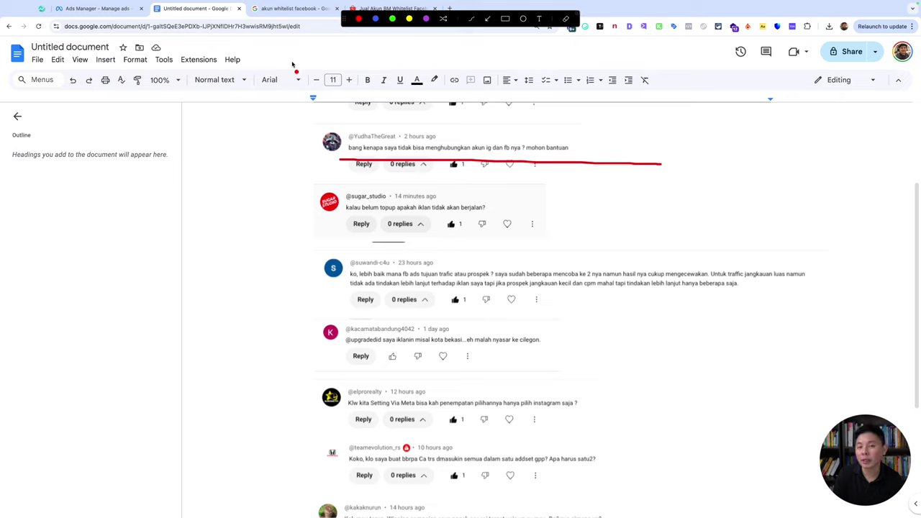
key("Escape")
Step: Show the browser's New Incognito Window option without opening it, and bring up the question about ads running without a top-up
left_click(913, 26)
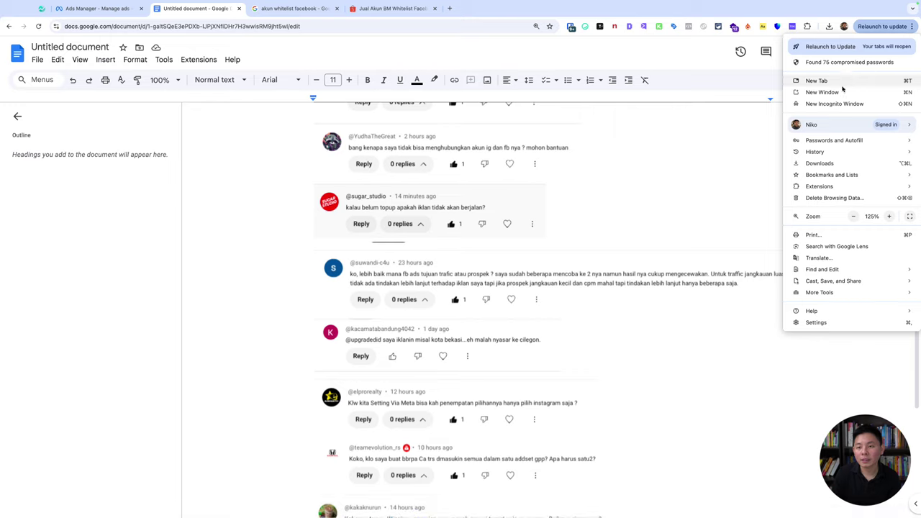
left_click(718, 146)
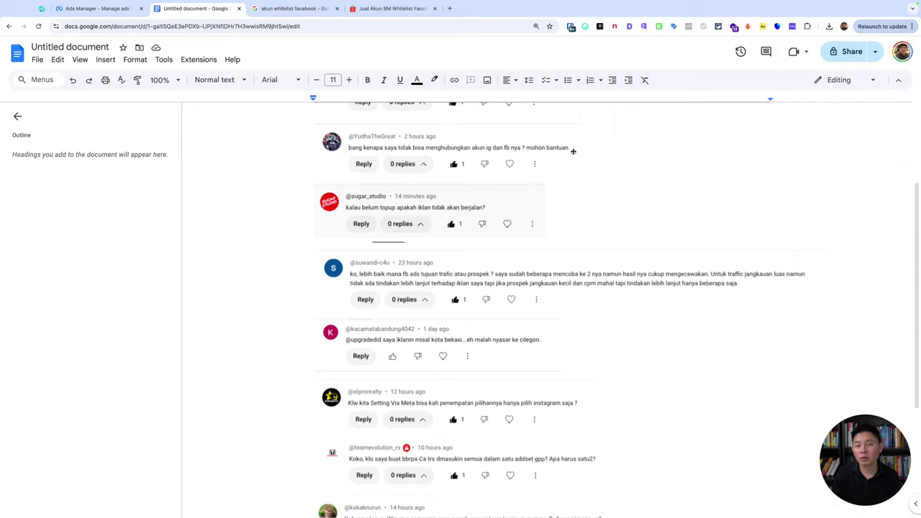
scroll(643, 187, "down", 2)
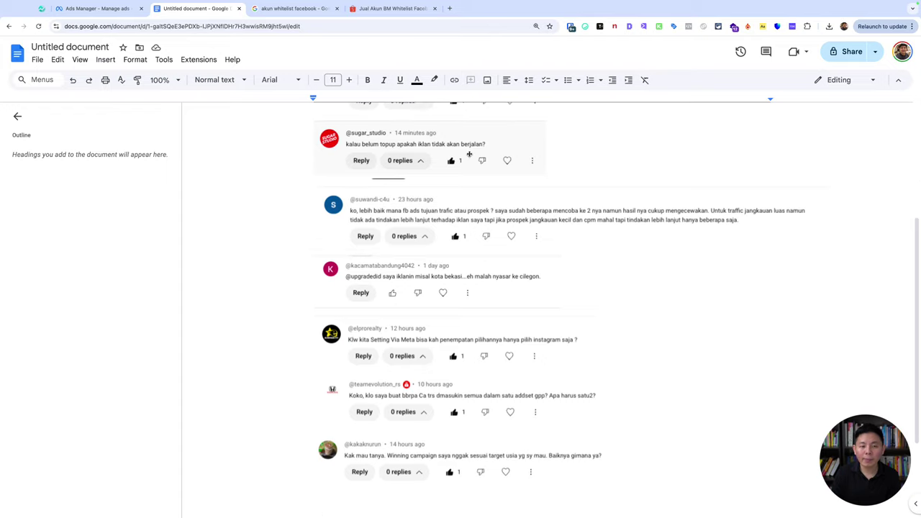
Step: Return to Ads Manager, open Billing & payments in a new browser tab and view that tab
left_click(125, 10)
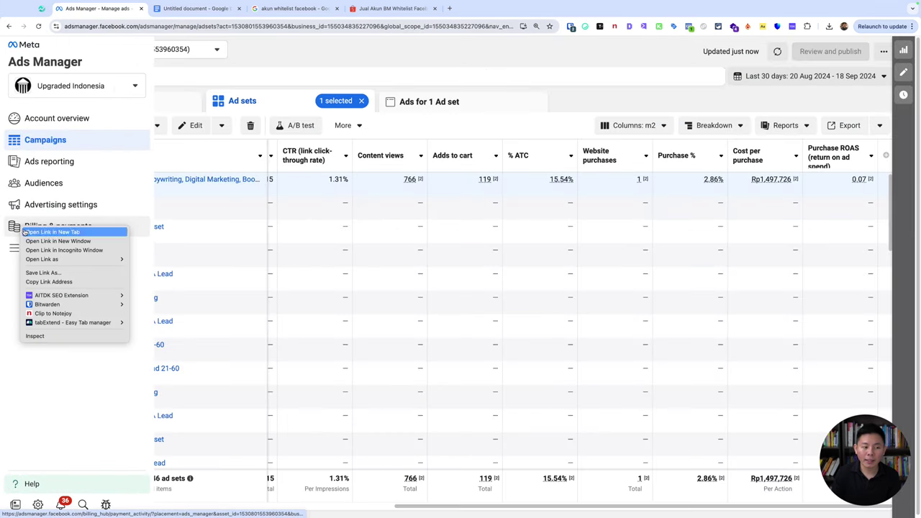
left_click(14, 230)
left_click(169, 10)
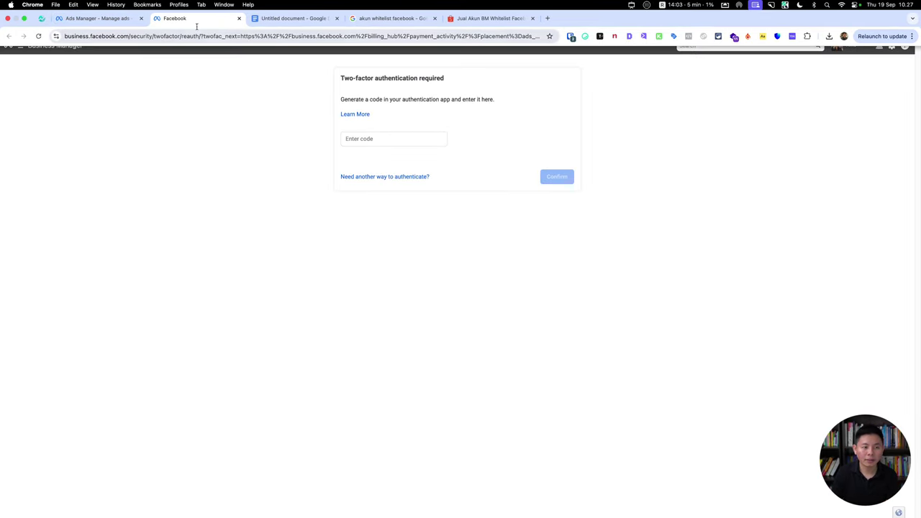
left_click(103, 26)
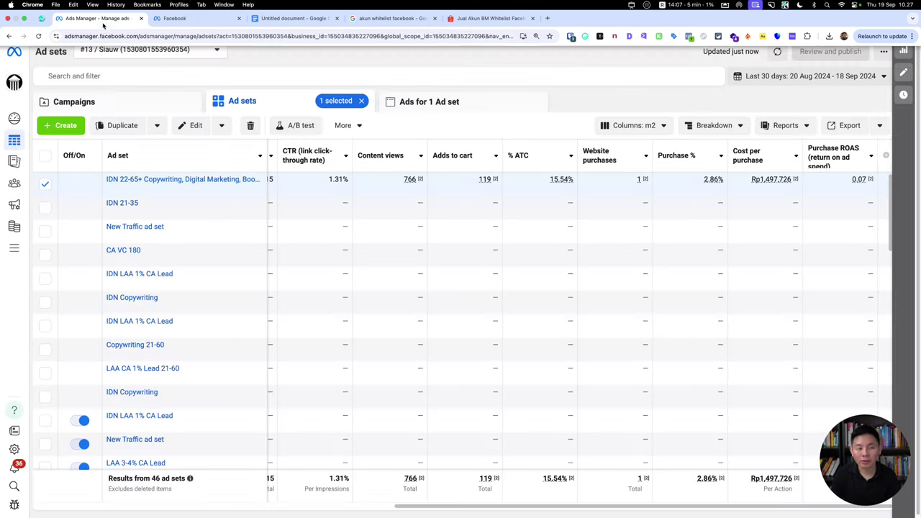
left_click(178, 20)
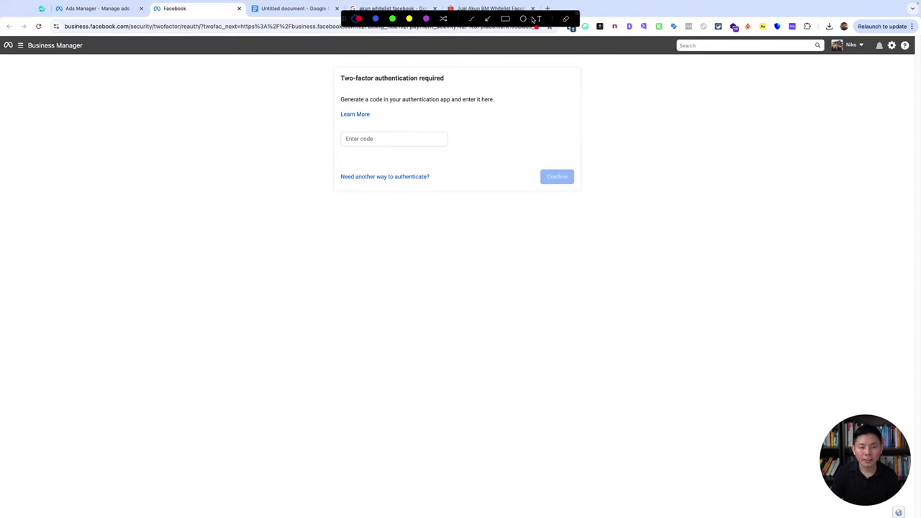
Step: Add a red text annotation reading "1. Top up (top up bca" below the two-factor authentication box
left_click(537, 20)
left_click(379, 282)
type("1.")
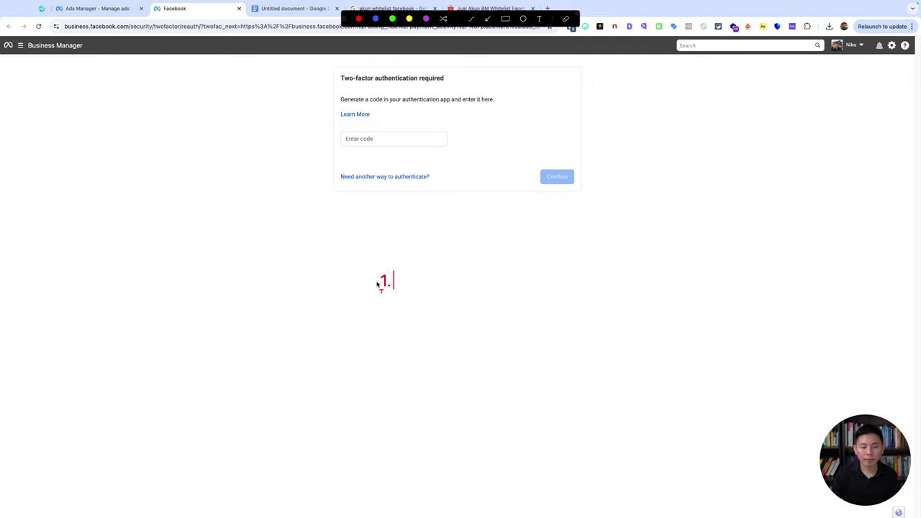
type(" Top up ")
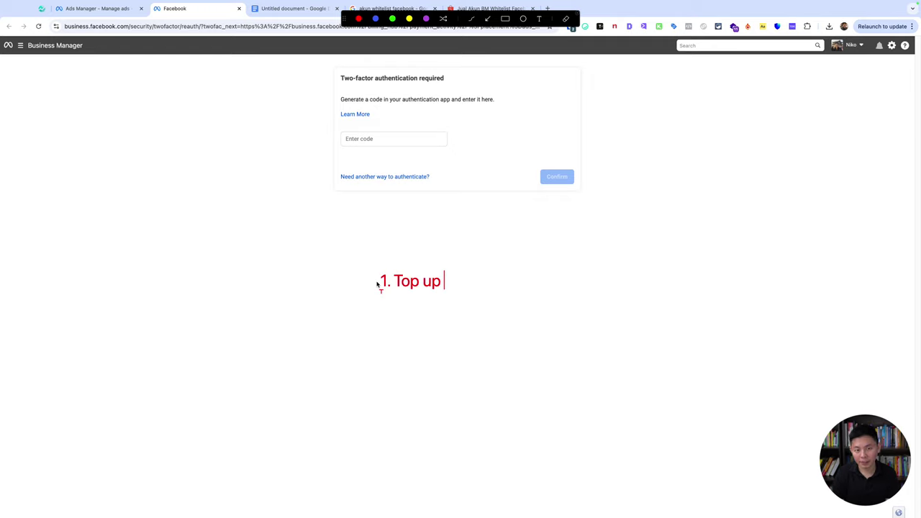
type("(top up bca")
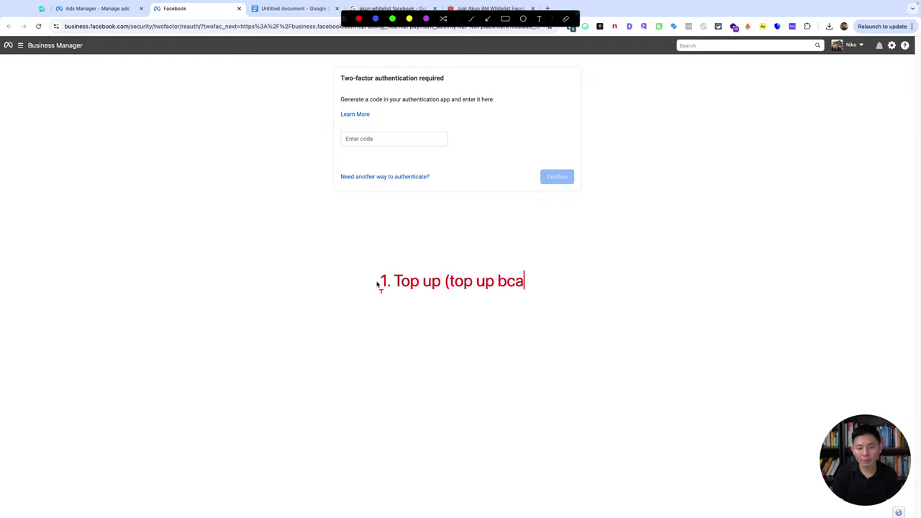